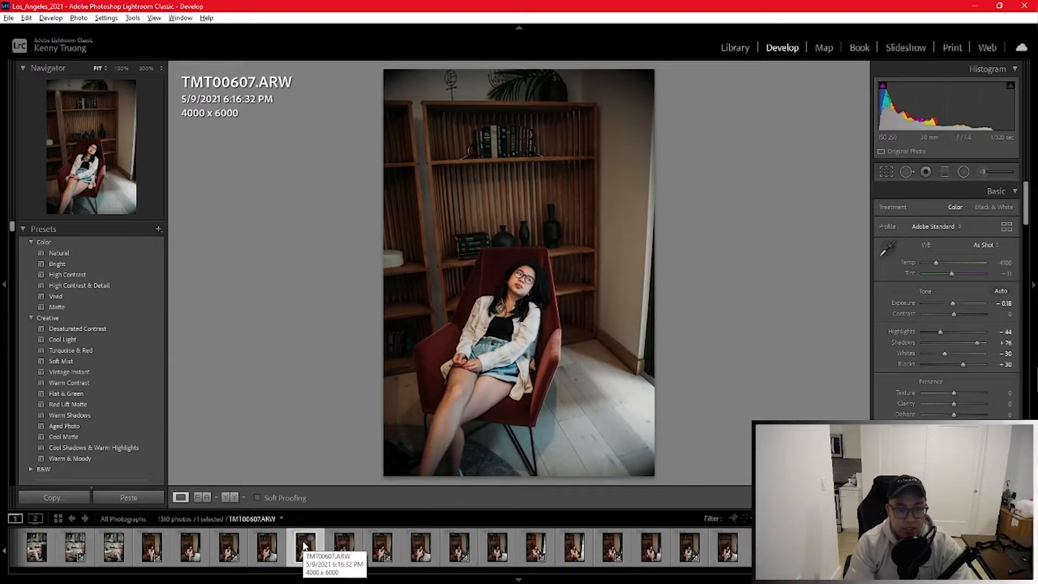
# Step: Compare the ARW and JPG versions of photo TMT00607 and look through the shots that follow it
pyautogui.press('Right')
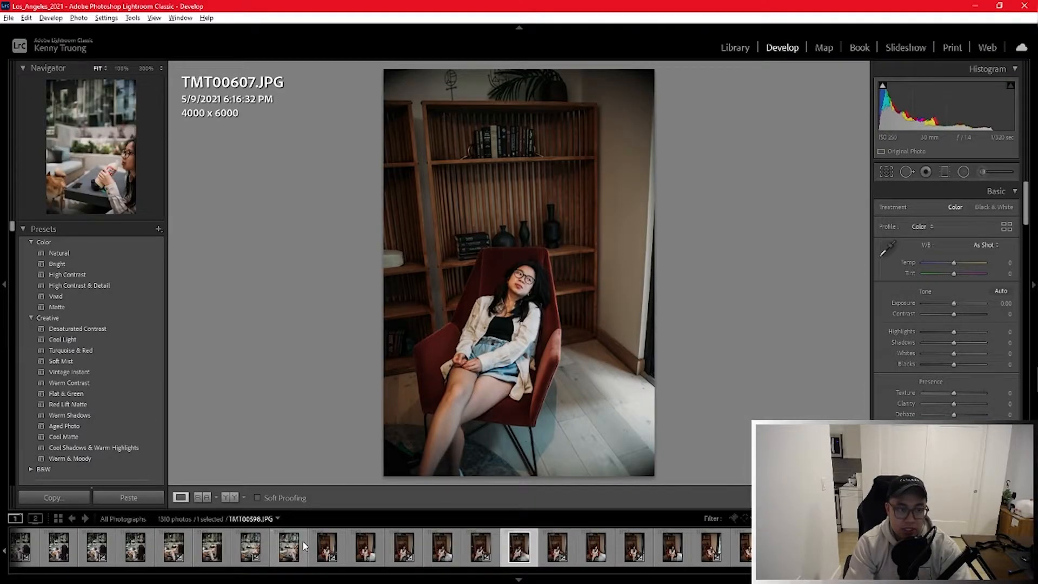
pyautogui.press('Left')
pyautogui.press('Right')
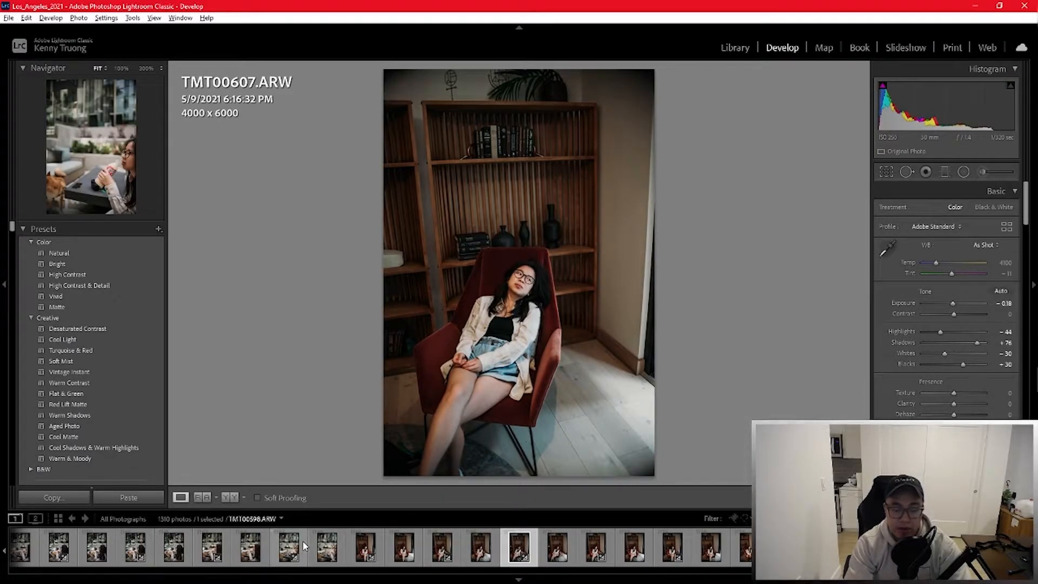
pyautogui.press('Right')
pyautogui.press('Left')
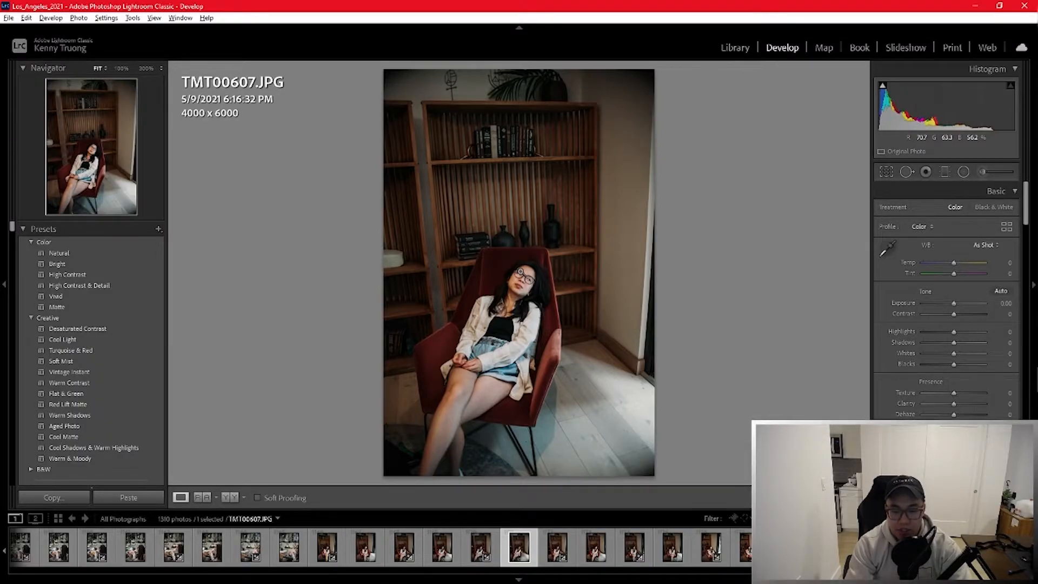
pyautogui.press('Right')
pyautogui.press('Right')
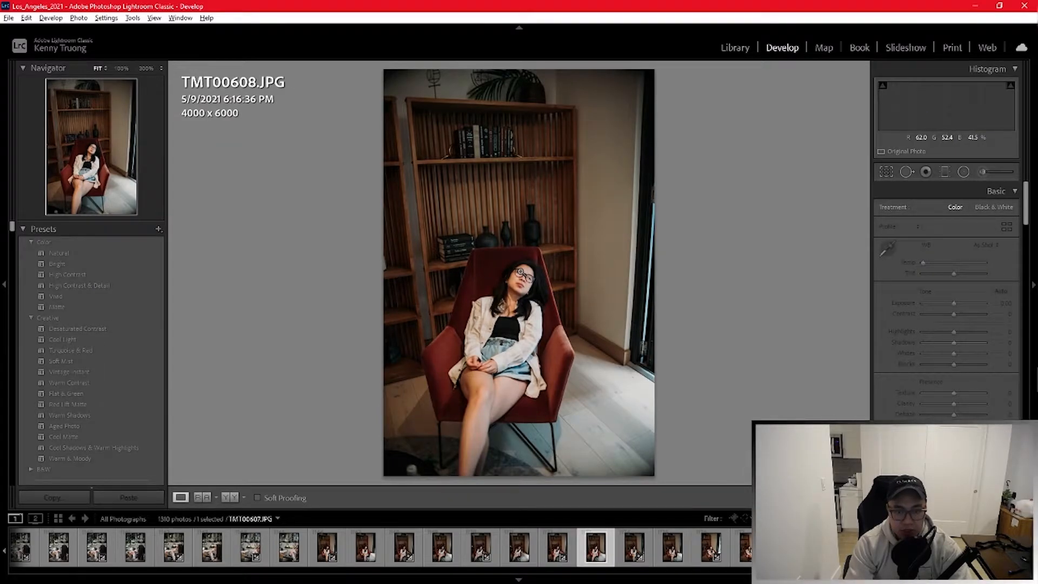
pyautogui.press('Right')
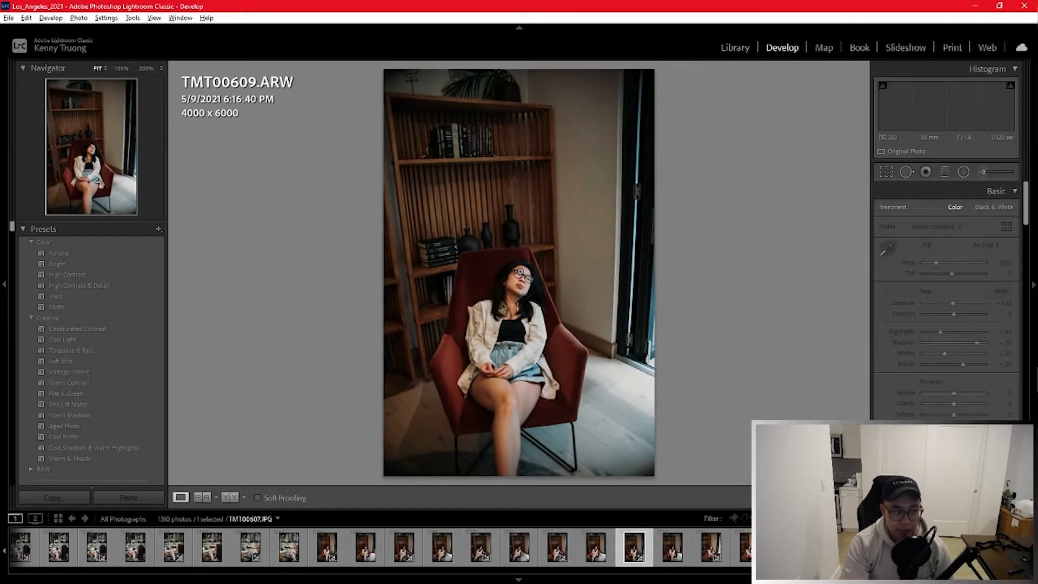
pyautogui.press('Right')
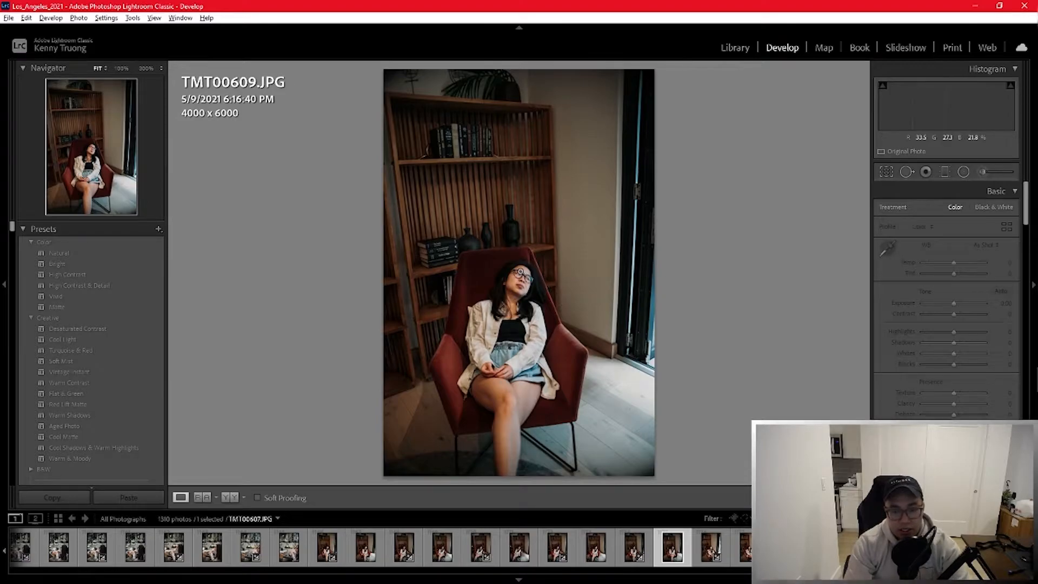
pyautogui.press('Right')
pyautogui.press('Right')
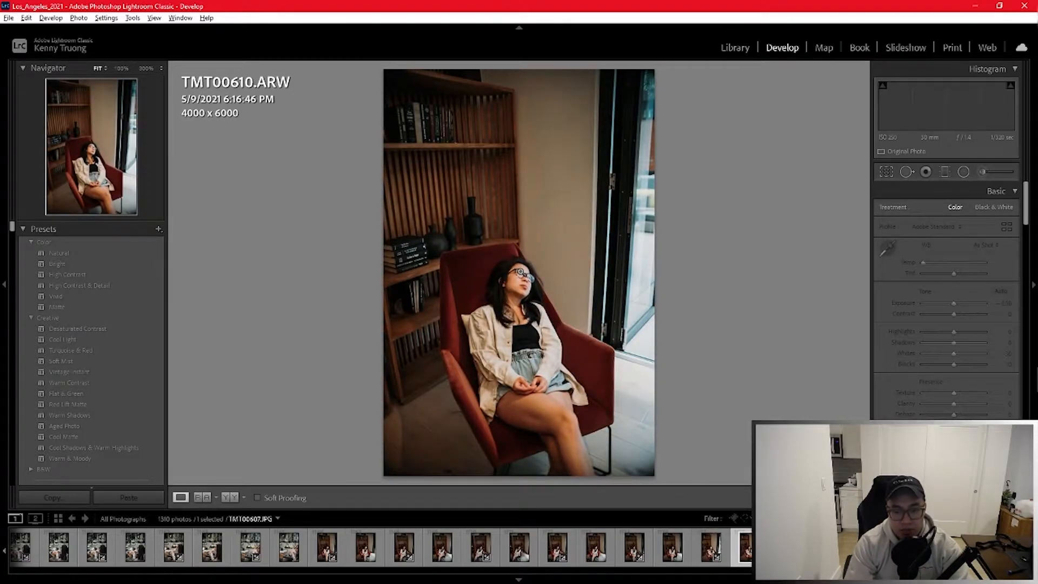
pyautogui.press('Right')
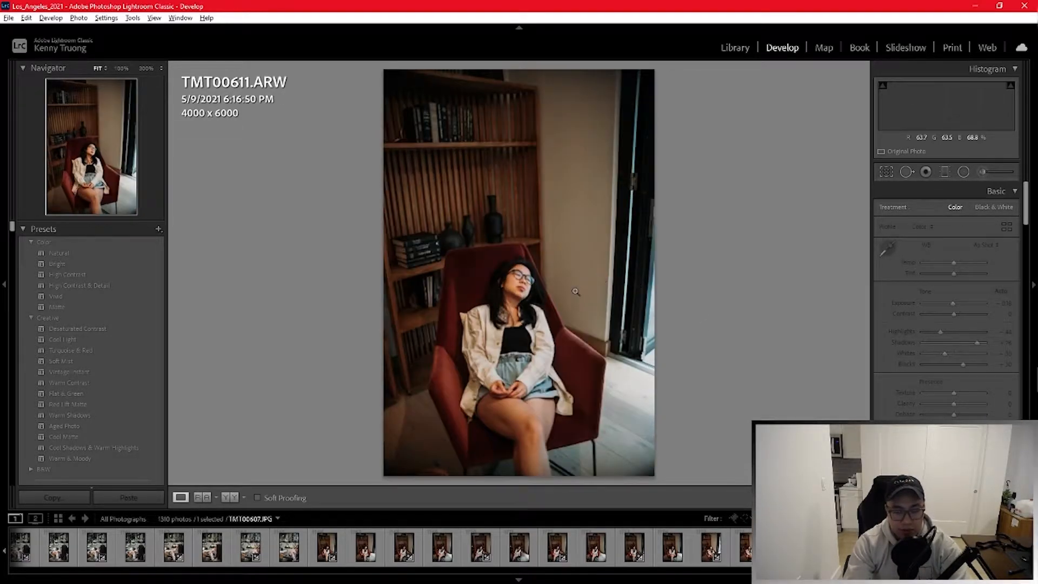
# Step: Switch to Premiere Pro and import the Set_2 JPG photos as an image sequence starting from TMT00605.JPG
pyautogui.hotkey('alt', 'Tab')
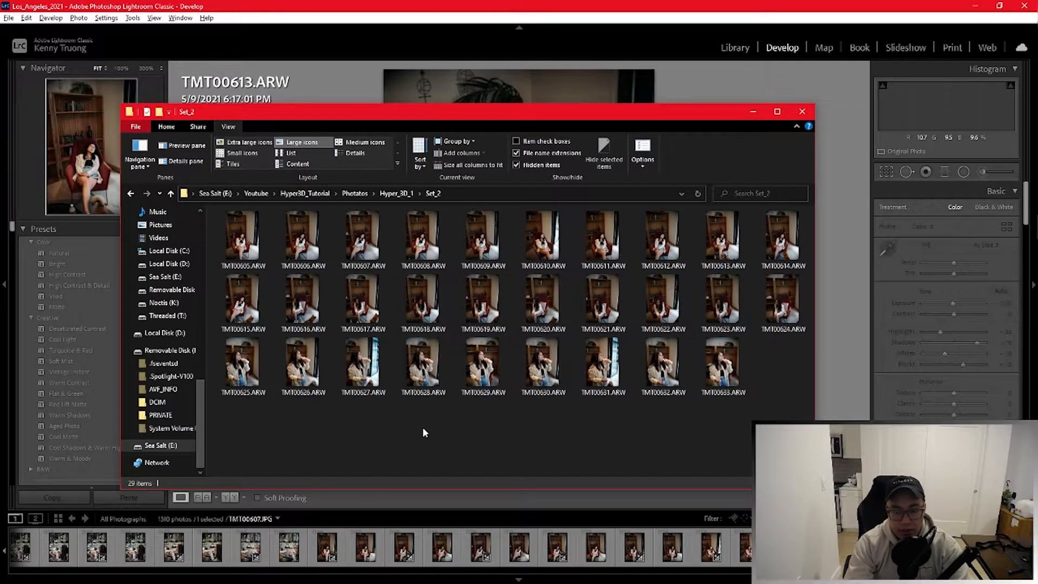
pyautogui.hotkey('alt', 'Tab')
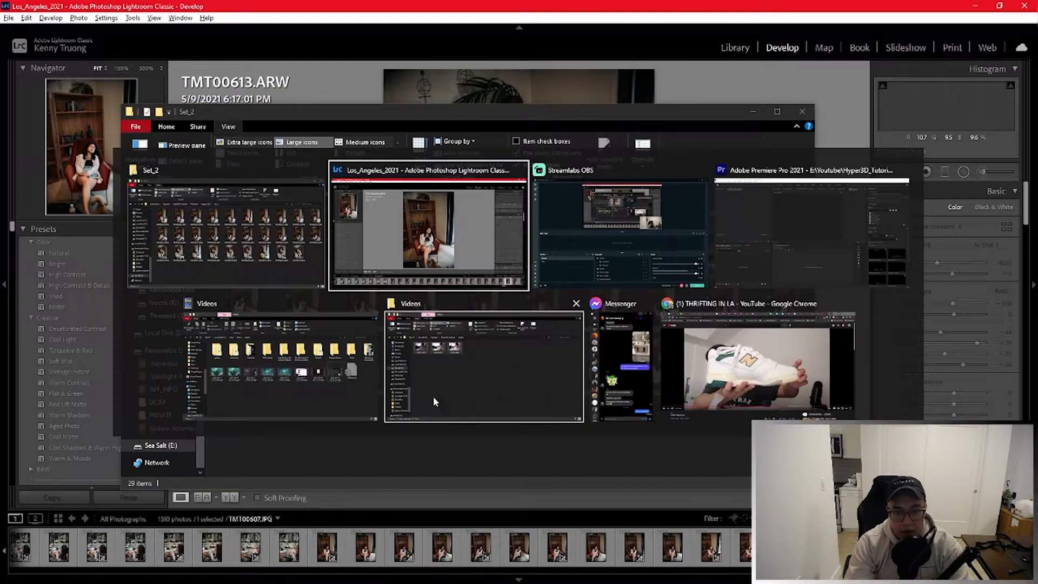
pyautogui.click(757, 243)
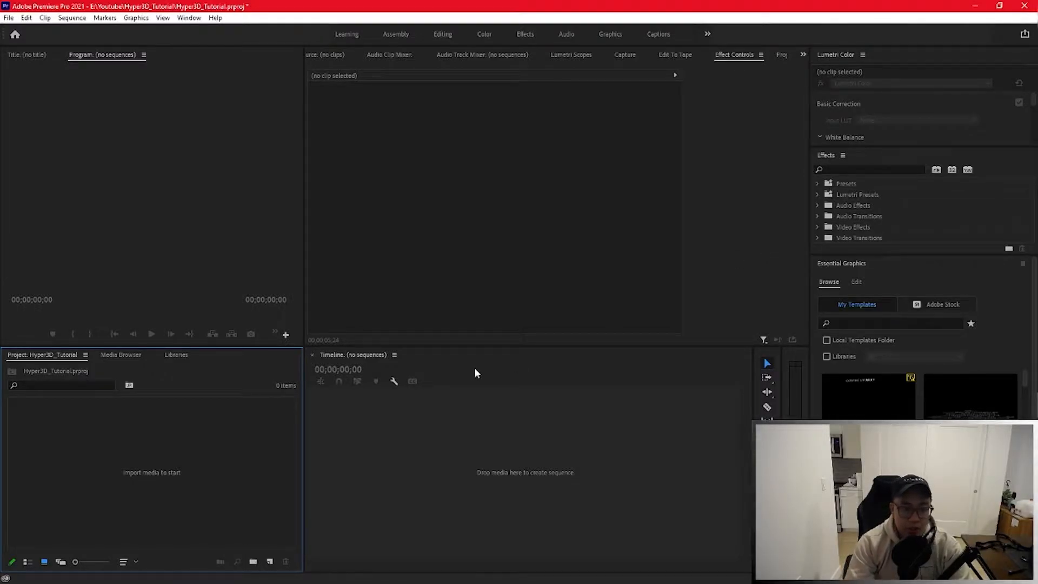
pyautogui.doubleClick(154, 465)
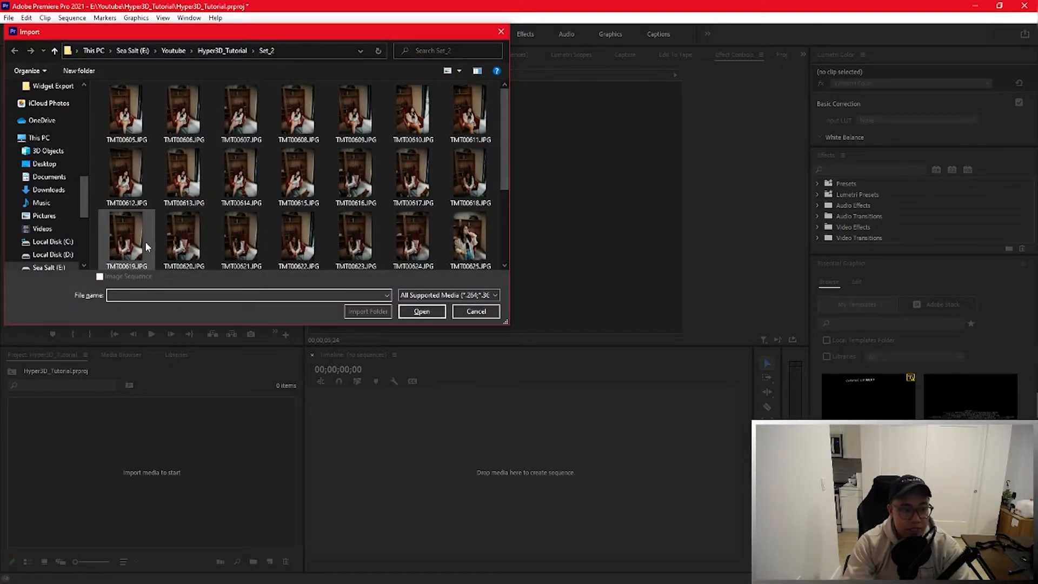
pyautogui.click(126, 113)
pyautogui.click(99, 276)
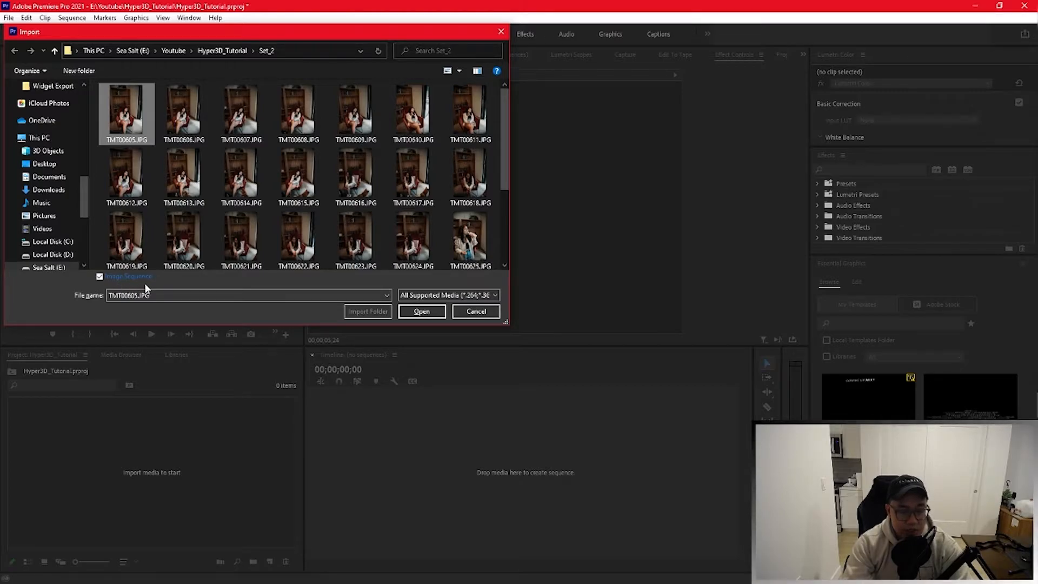
pyautogui.click(422, 312)
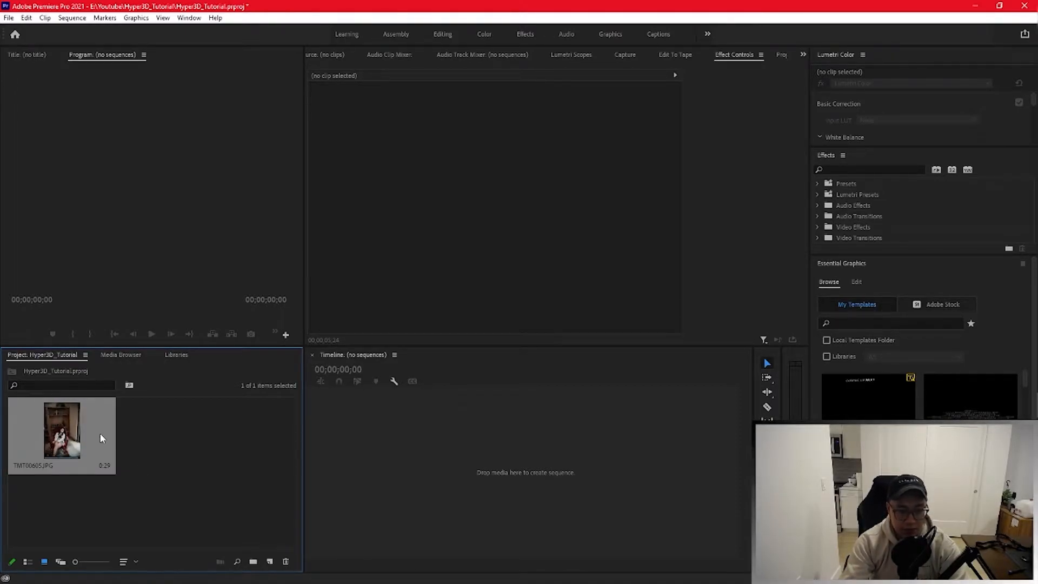
# Step: Create a new sequence on the timeline from the imported TMT00605.JPG image sequence
pyautogui.moveTo(78, 435); pyautogui.dragTo(421, 469)
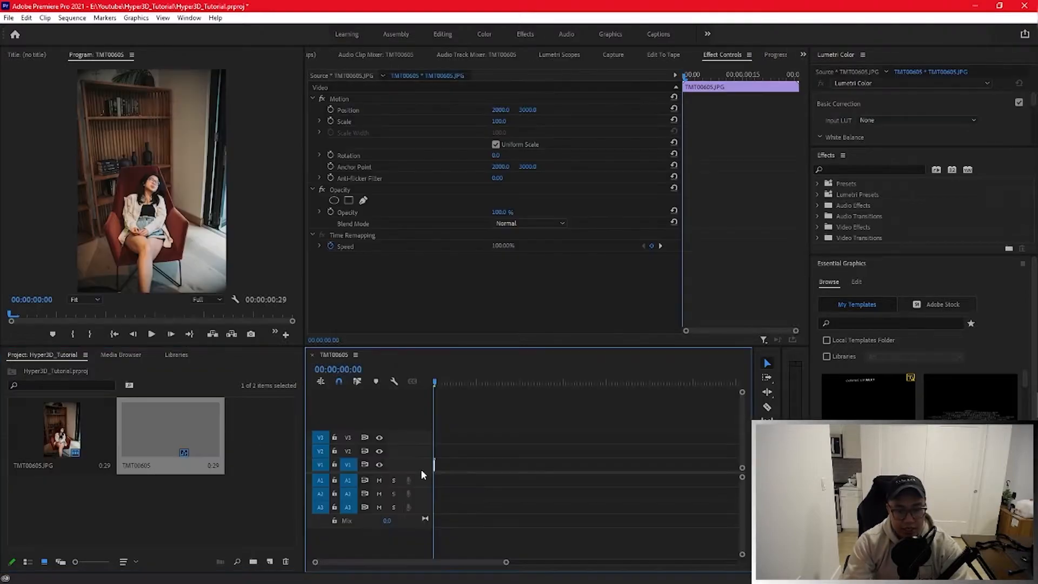
pyautogui.click(12, 318)
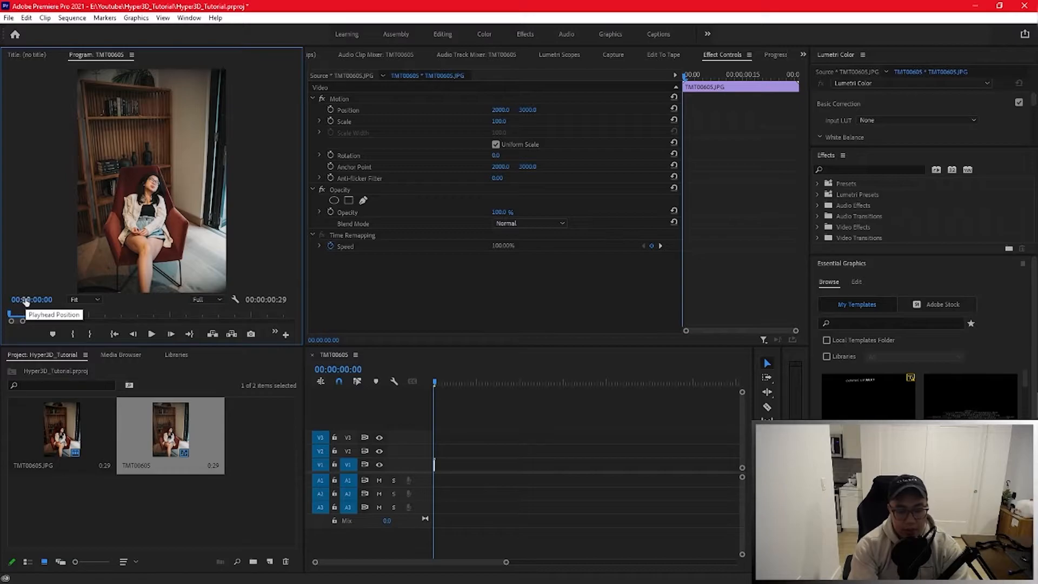
pyautogui.moveTo(439, 381); pyautogui.dragTo(391, 382)
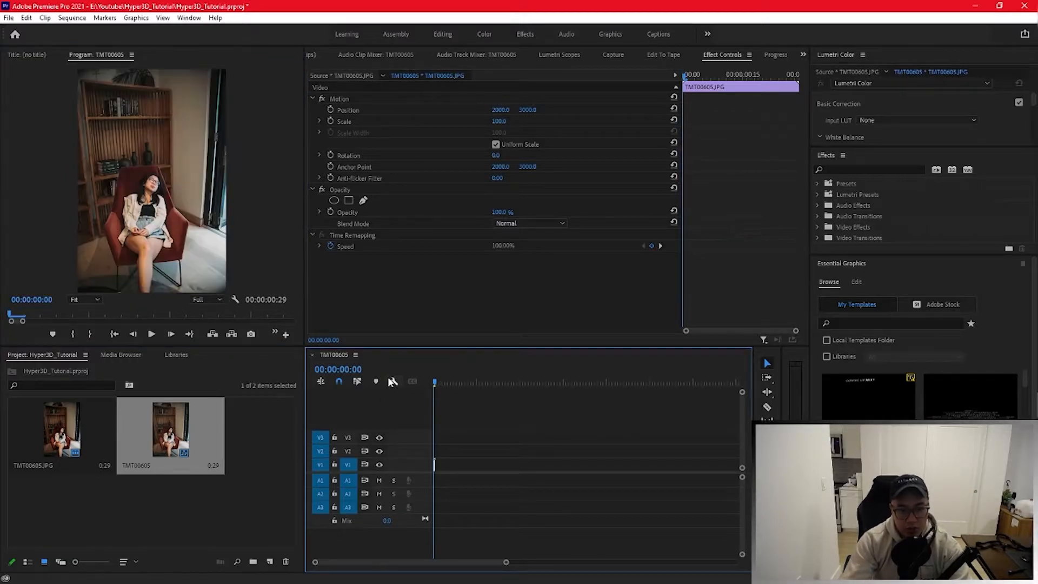
pyautogui.press('=')
pyautogui.press('=')
pyautogui.press('=')
pyautogui.press('=')
pyautogui.press('=')
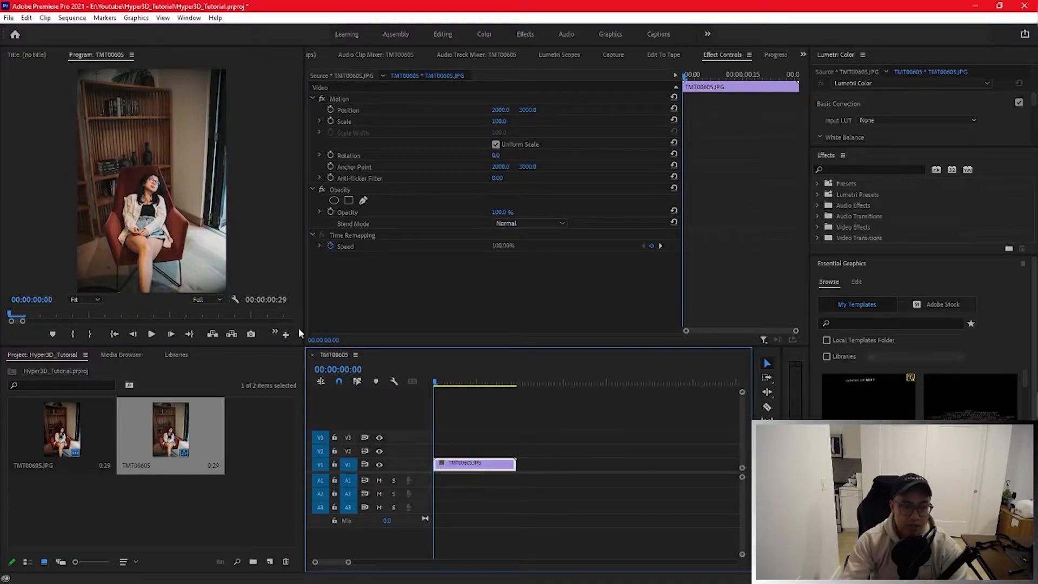
# Step: Play the sequence from its beginning to preview the photo motion, and return the playhead to the start
pyautogui.moveTo(11, 315); pyautogui.dragTo(9, 346)
pyautogui.click(151, 334)
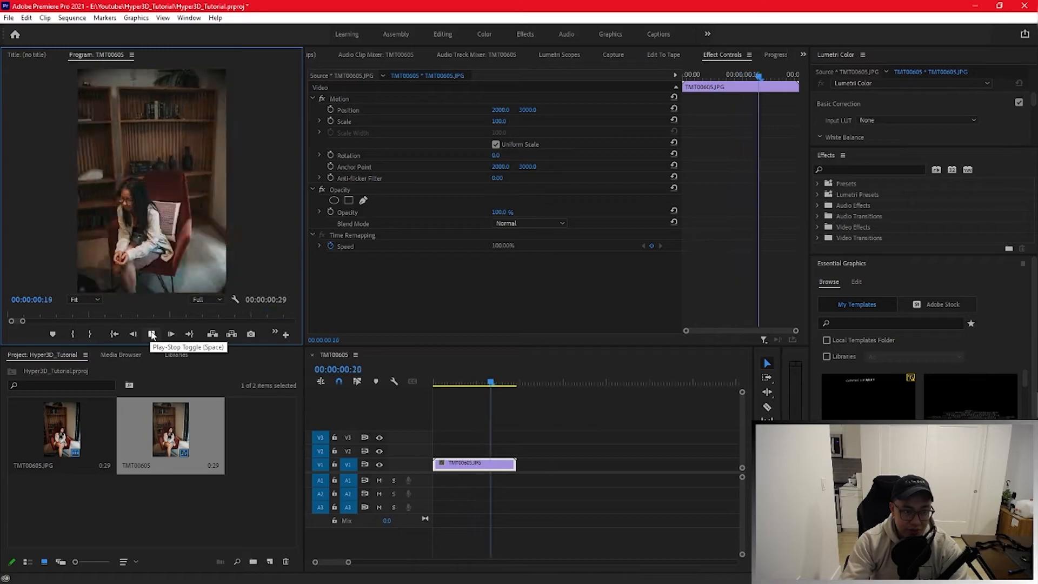
pyautogui.moveTo(515, 382); pyautogui.dragTo(297, 397)
pyautogui.click(463, 415)
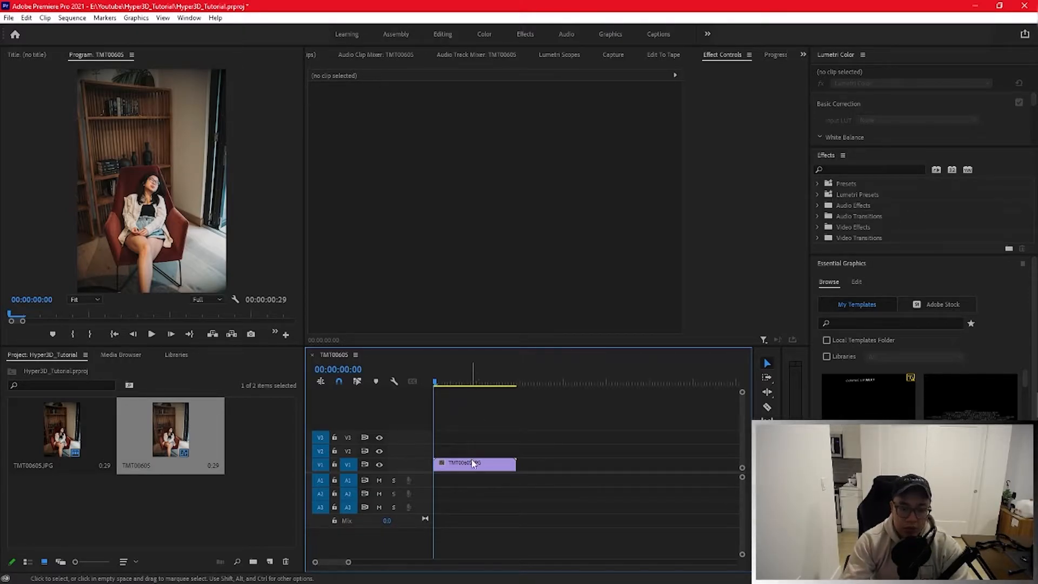
# Step: Set the duration of the TMT00605.JPG timeline clip to 00:00:06:00 in its speed and duration settings
pyautogui.rightClick(458, 468)
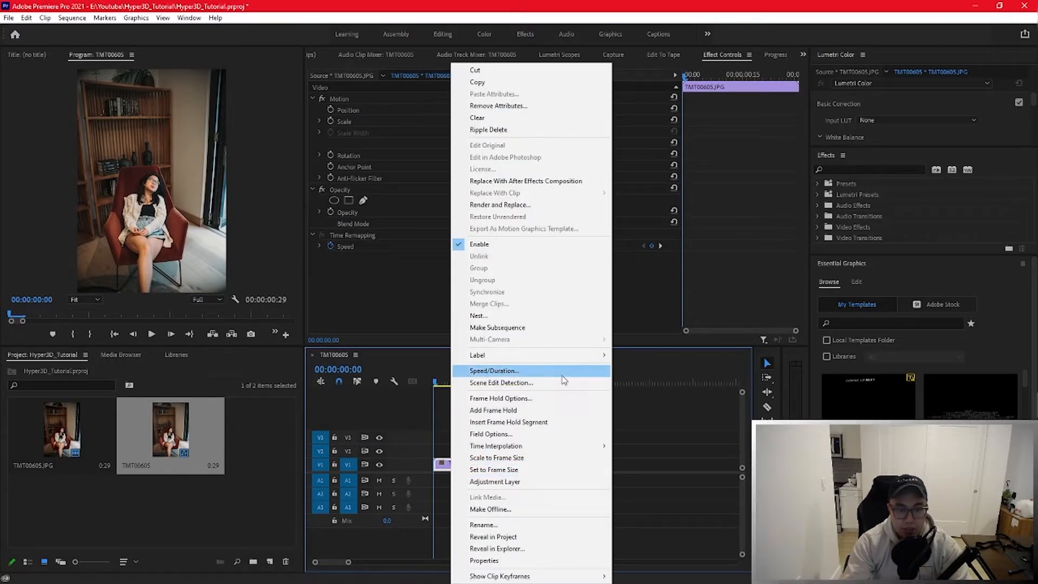
pyautogui.click(562, 370)
pyautogui.click(532, 272)
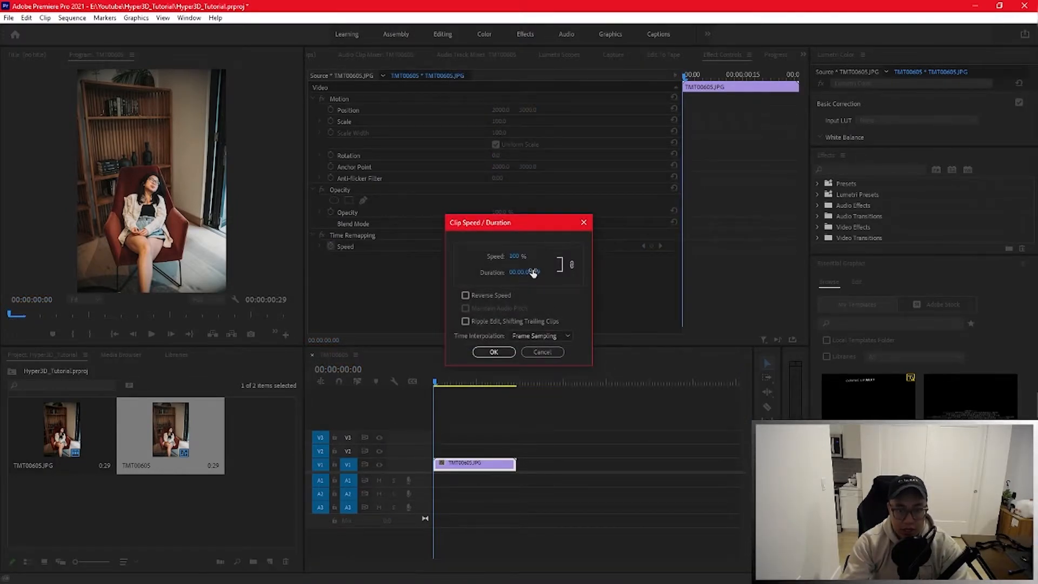
pyautogui.press('Left')
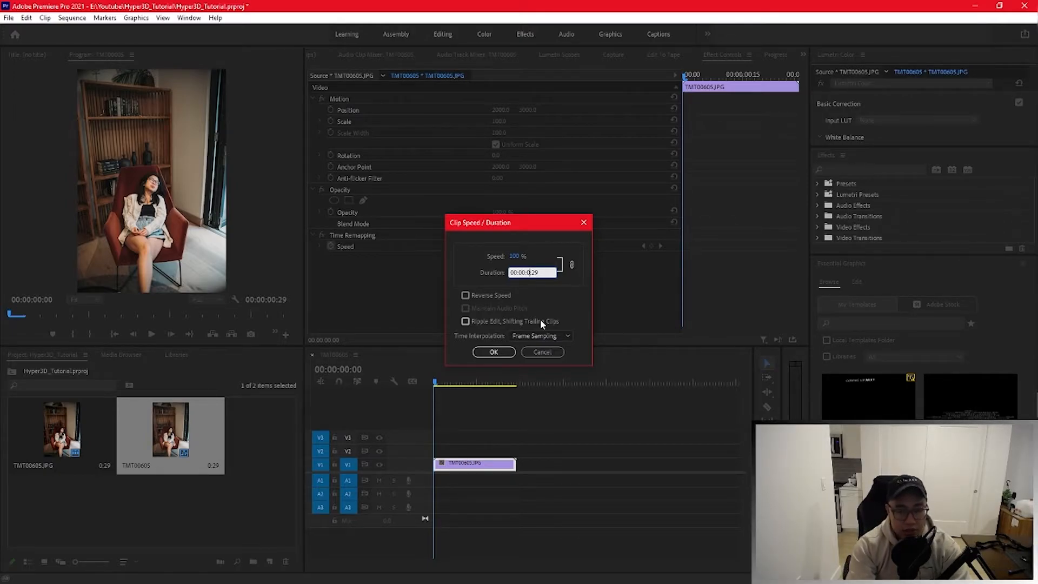
pyautogui.write('6')
pyautogui.press('Right')
pyautogui.press('Right')
pyautogui.press('BackSpace')
pyautogui.press('BackSpace')
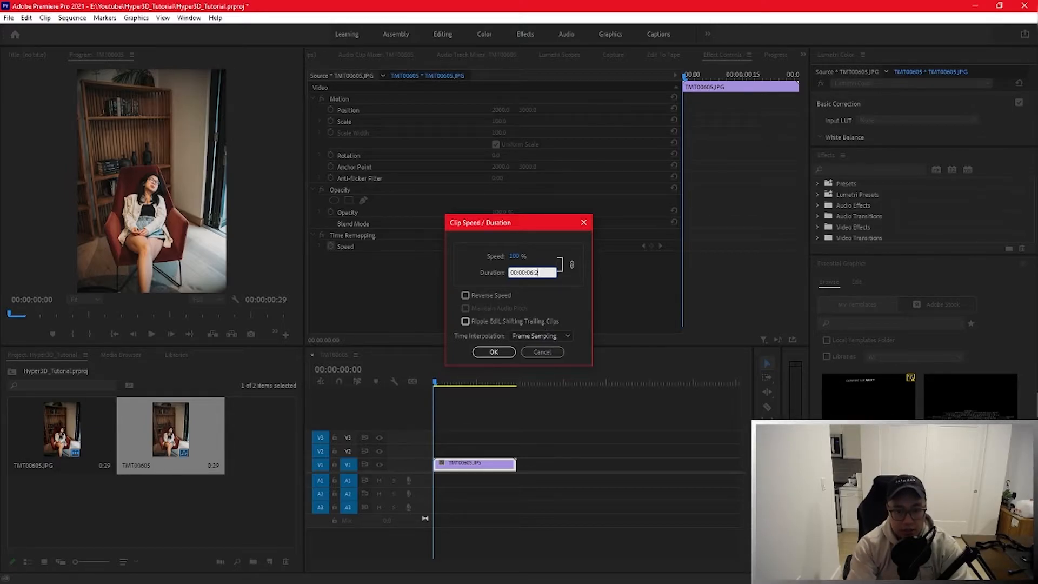
pyautogui.write('00')
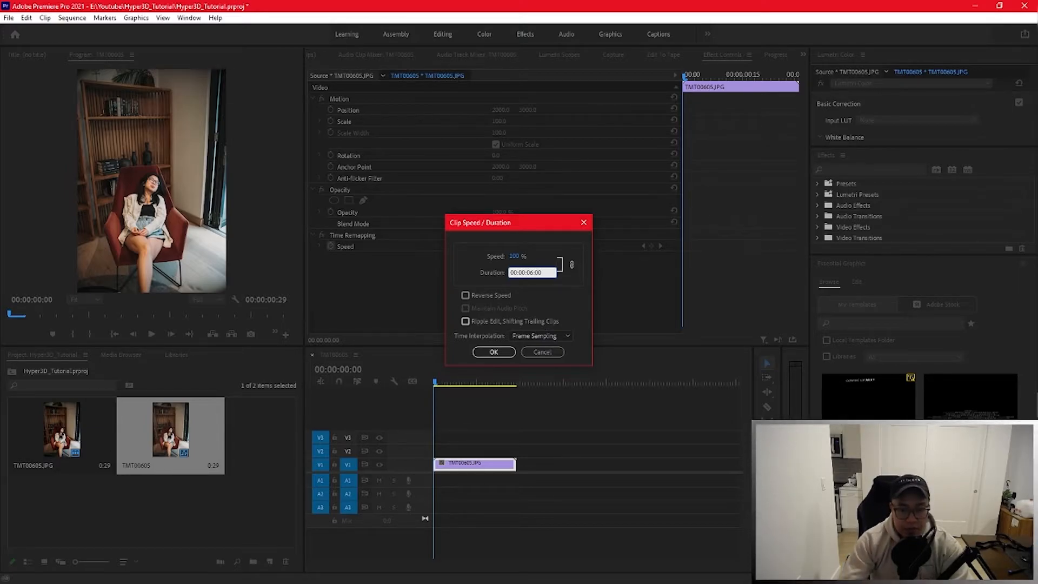
pyautogui.click(573, 291)
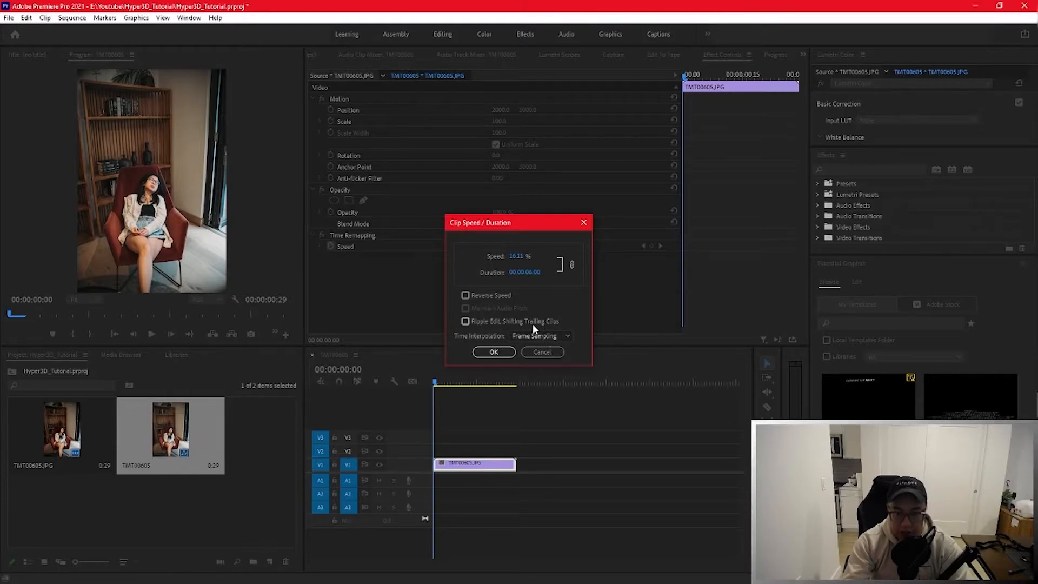
pyautogui.click(540, 336)
pyautogui.click(551, 370)
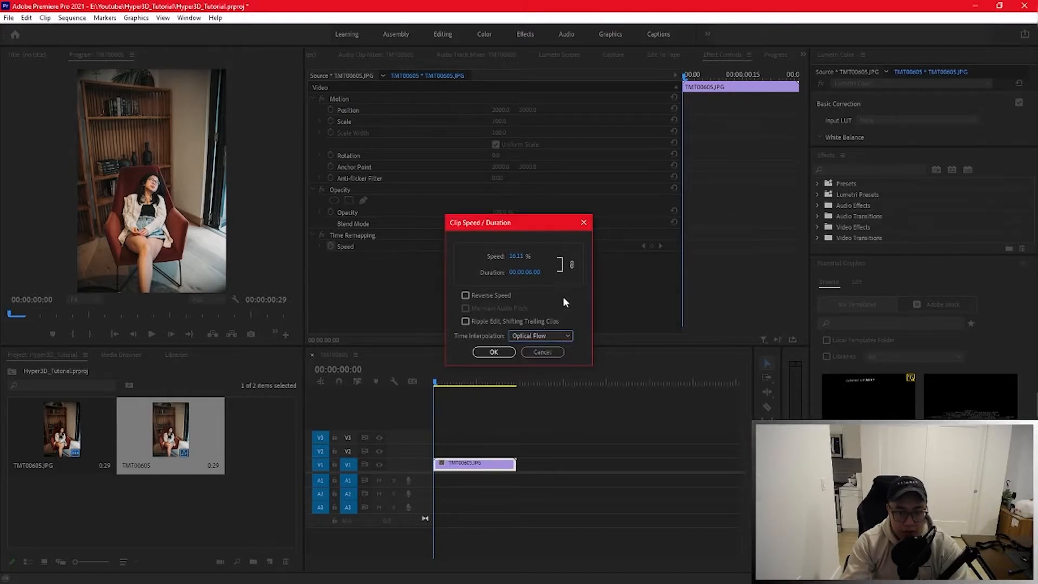
pyautogui.click(560, 335)
pyautogui.click(556, 346)
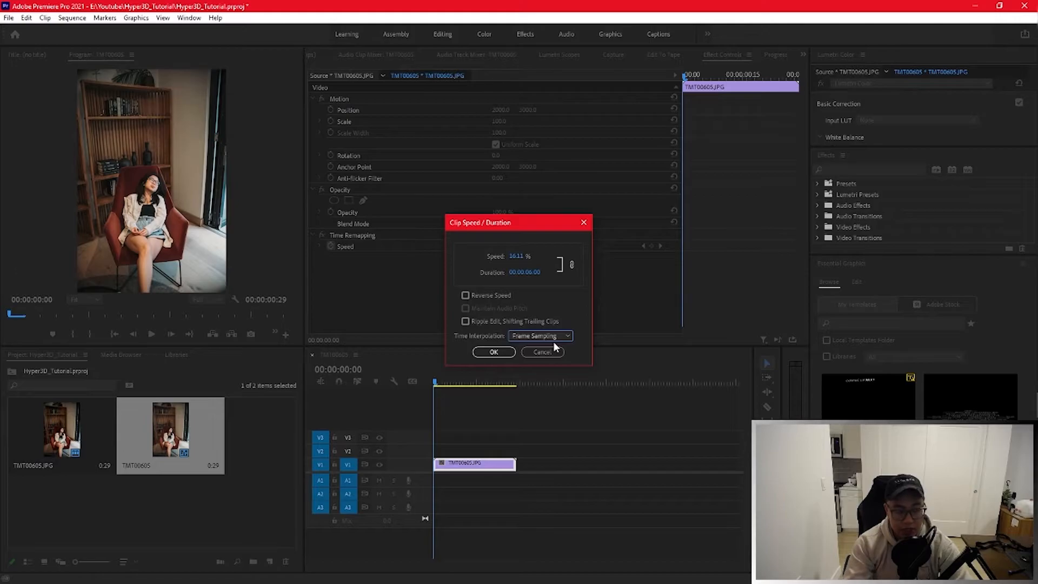
# Step: Set the clip's time interpolation to Optical Flow and apply the speed and duration settings
pyautogui.click(563, 335)
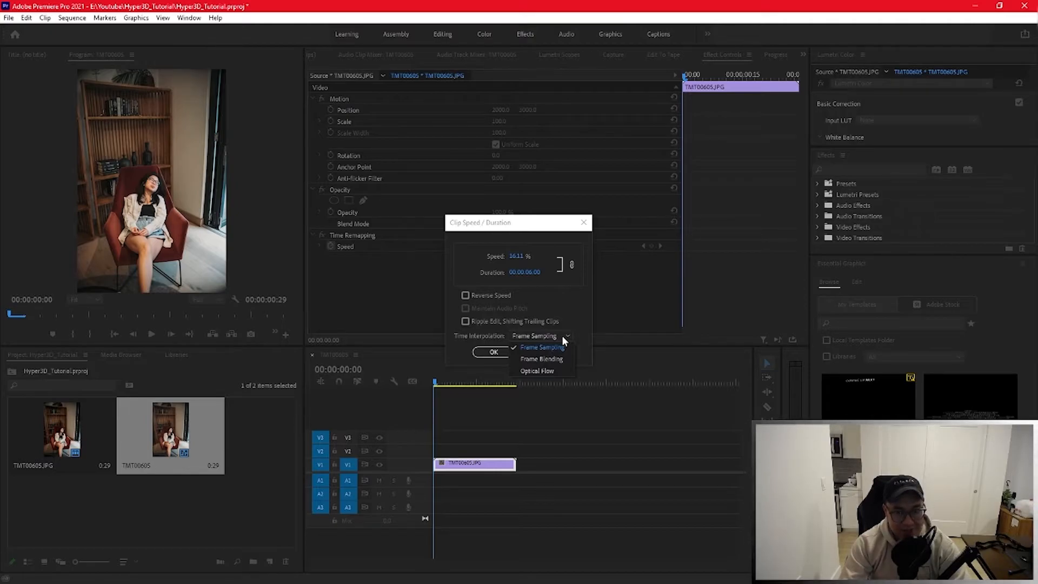
pyautogui.click(549, 372)
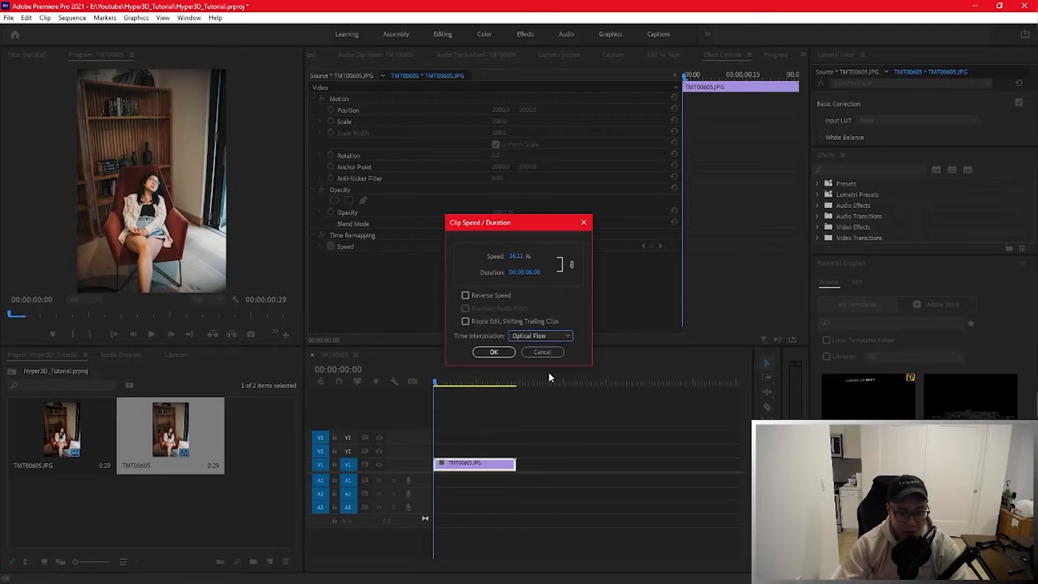
pyautogui.click(494, 352)
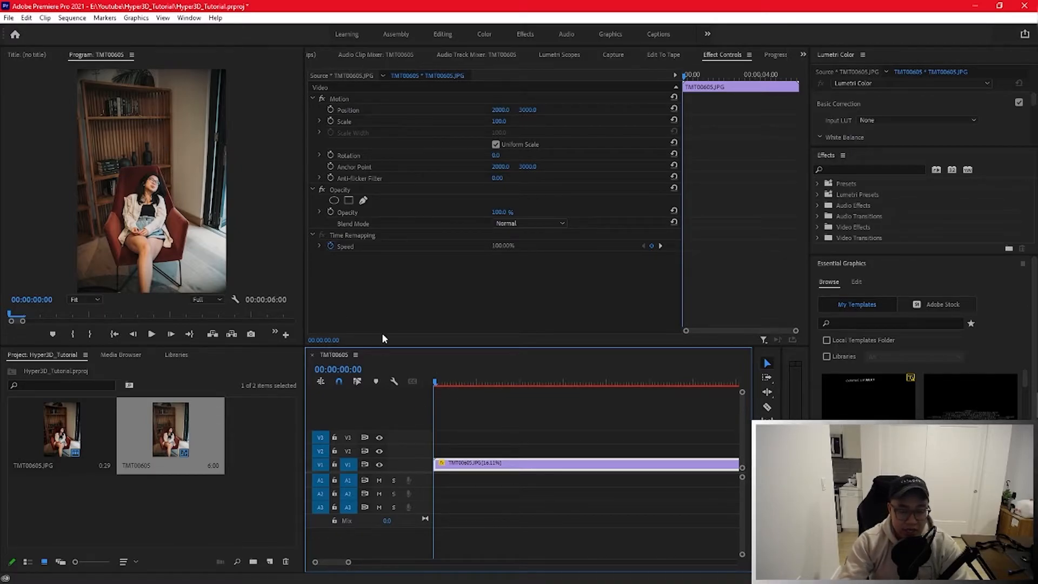
# Step: Scrub through the slowed clip to examine the interpolated frames between the photos
pyautogui.moveTo(436, 382); pyautogui.dragTo(527, 368)
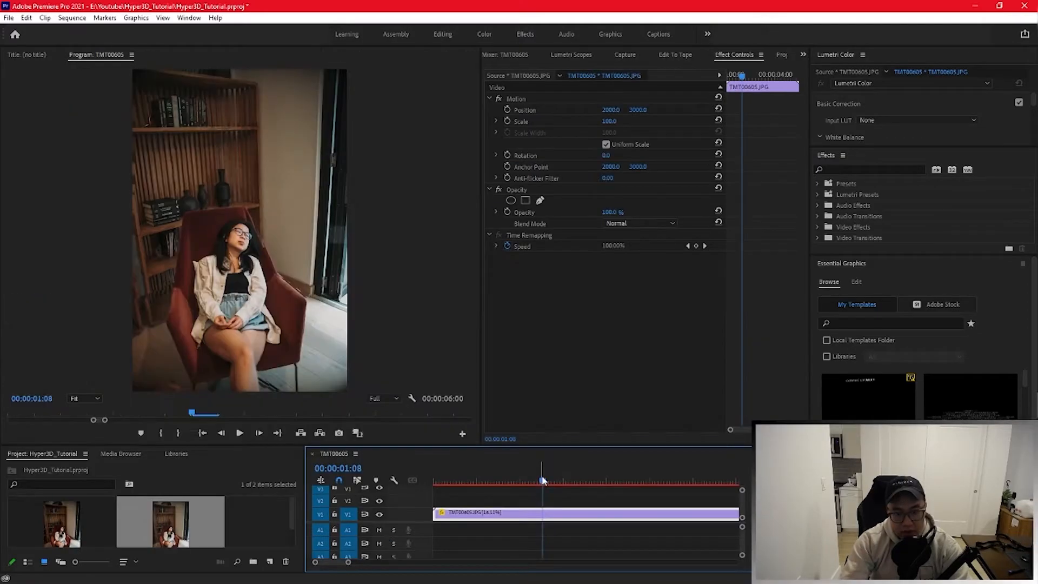
pyautogui.moveTo(541, 476); pyautogui.dragTo(517, 480)
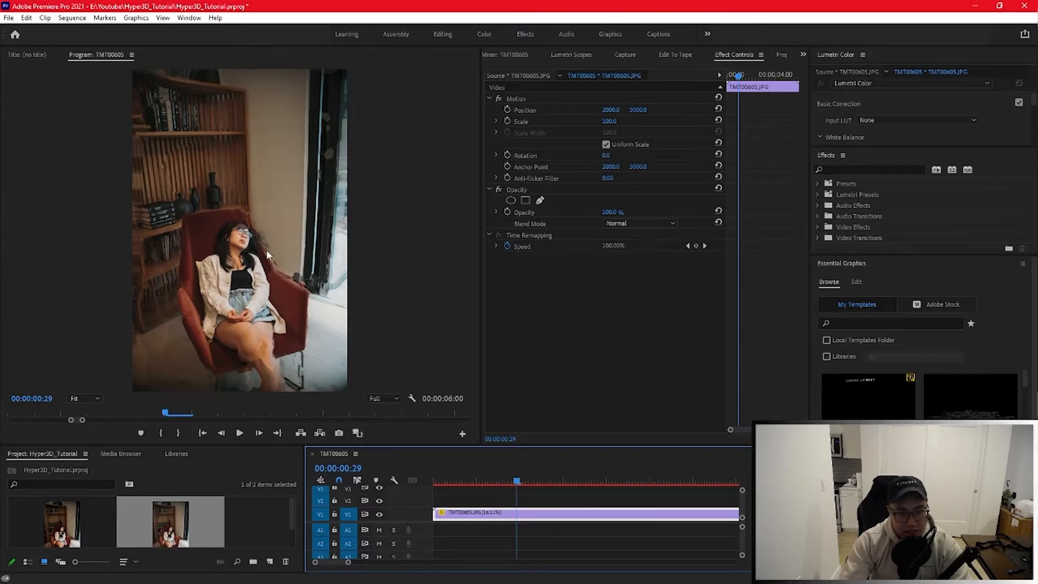
pyautogui.press('space')
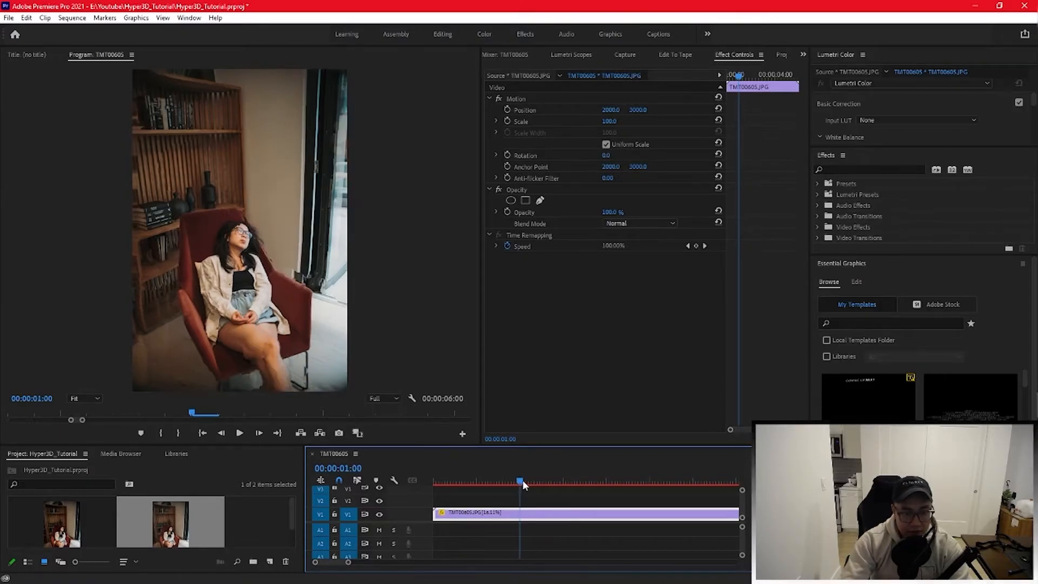
pyautogui.moveTo(605, 478); pyautogui.dragTo(588, 465)
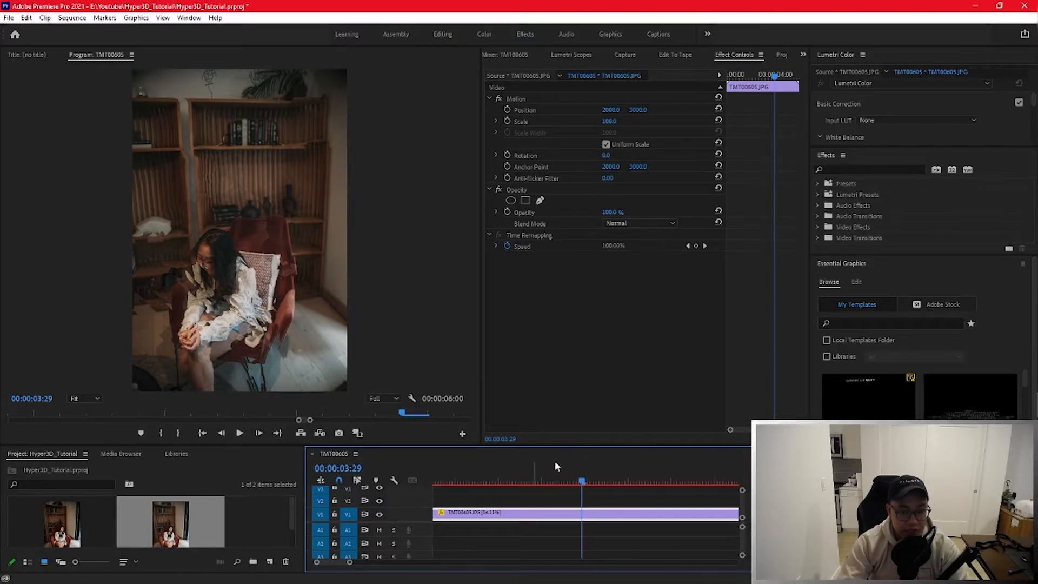
# Step: Check more interpolated frames in the slowed clip and render the sequence from In to Out
pyautogui.click(508, 481)
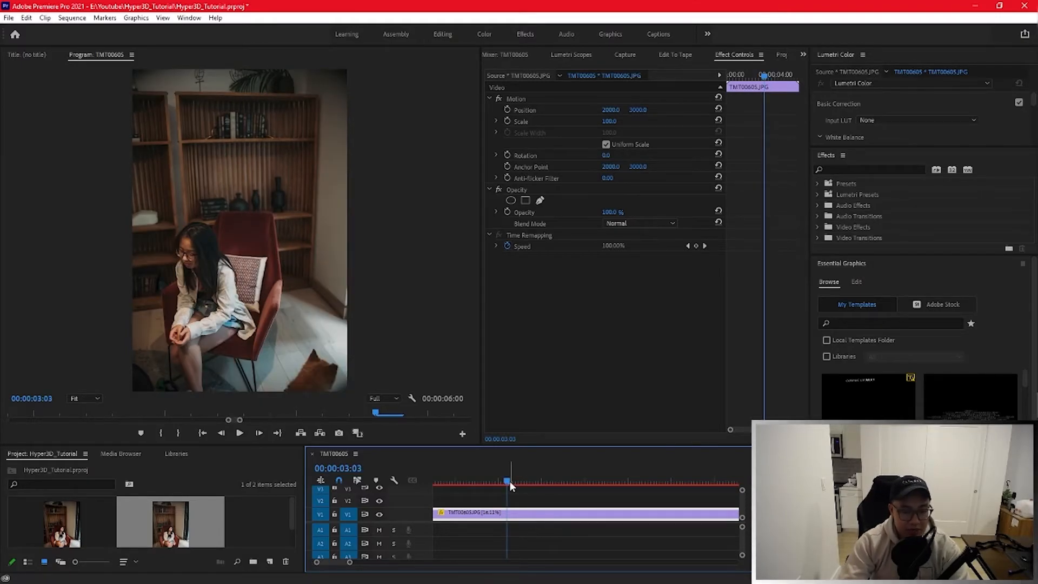
pyautogui.moveTo(508, 481); pyautogui.dragTo(631, 481)
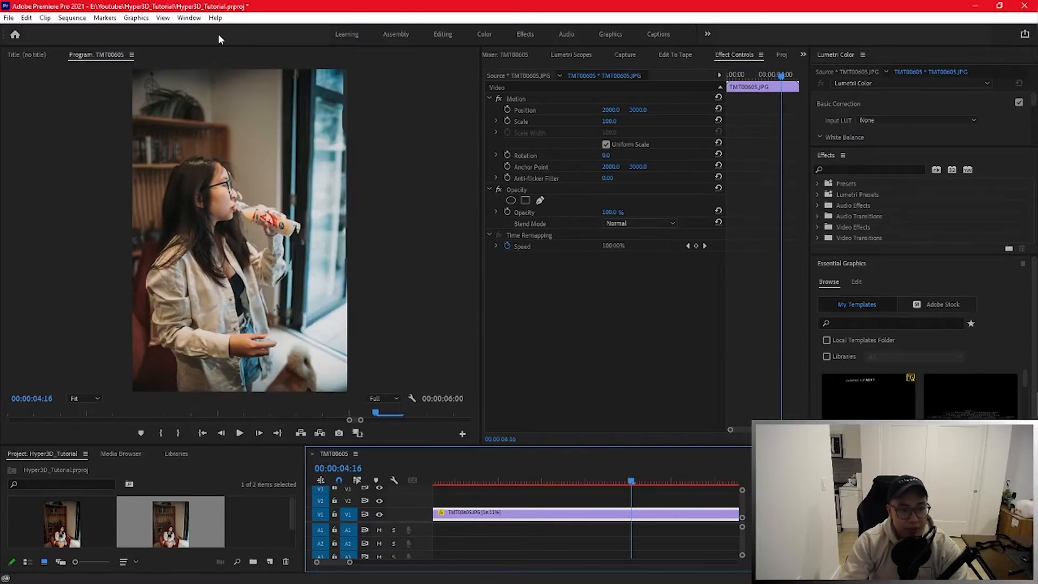
pyautogui.click(72, 18)
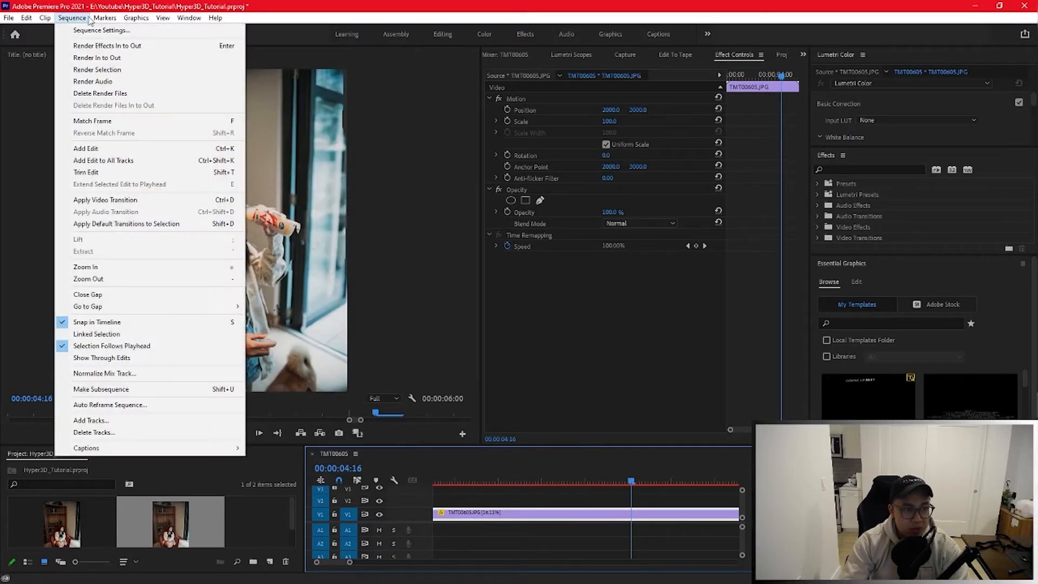
pyautogui.click(112, 58)
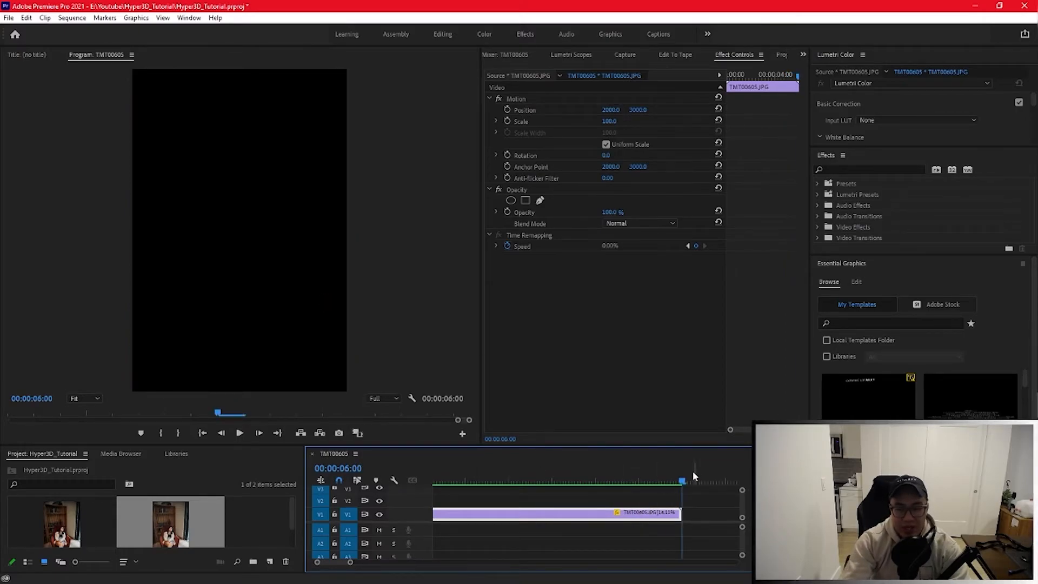
# Step: Play back the rendered sequence from near its beginning and scrub through it to examine the Optical Flow motion between photos
pyautogui.press('space')
pyautogui.moveTo(379, 497); pyautogui.dragTo(465, 497)
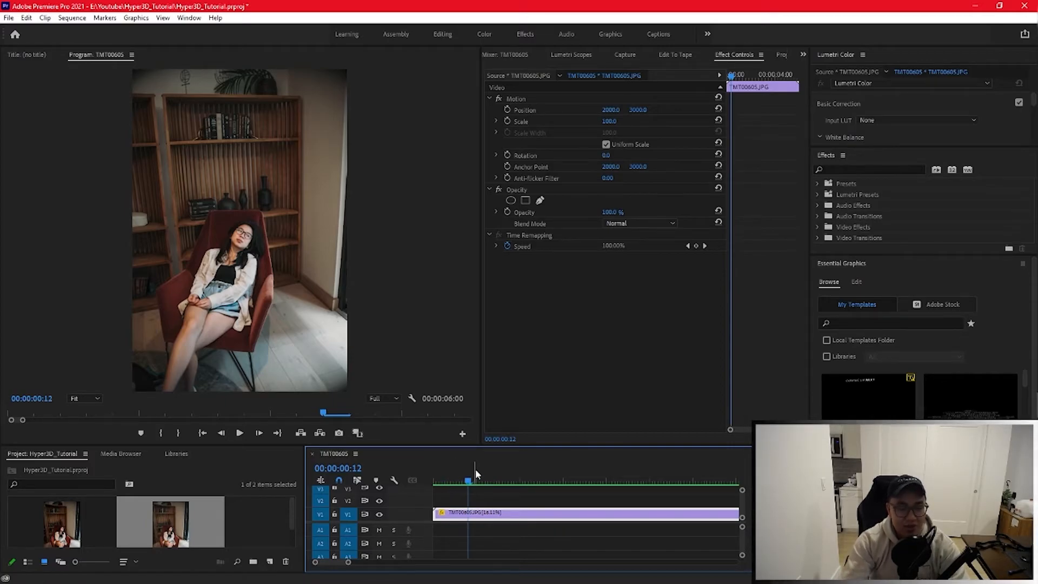
pyautogui.press('space')
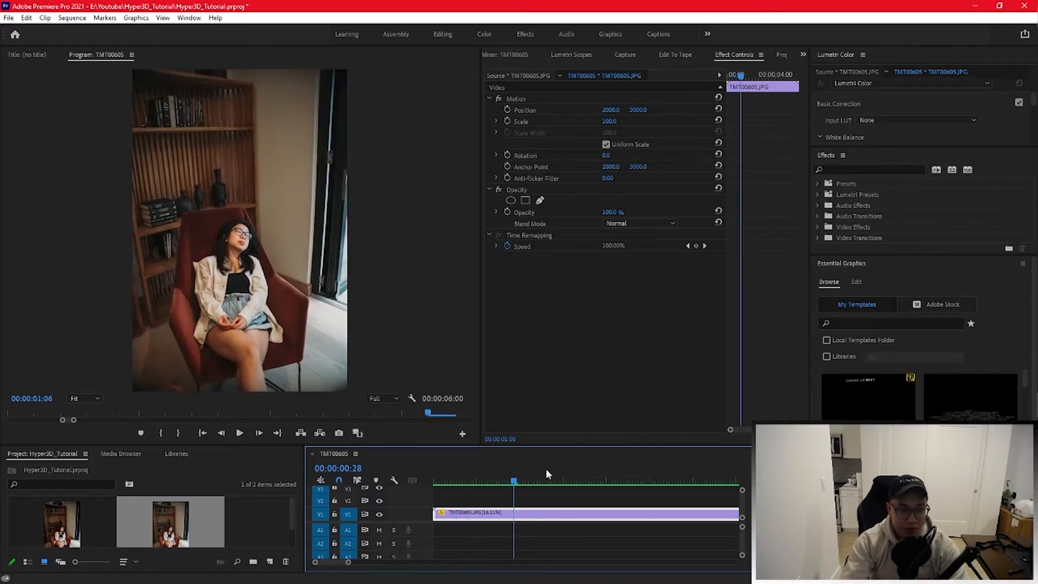
pyautogui.moveTo(606, 464); pyautogui.dragTo(465, 494)
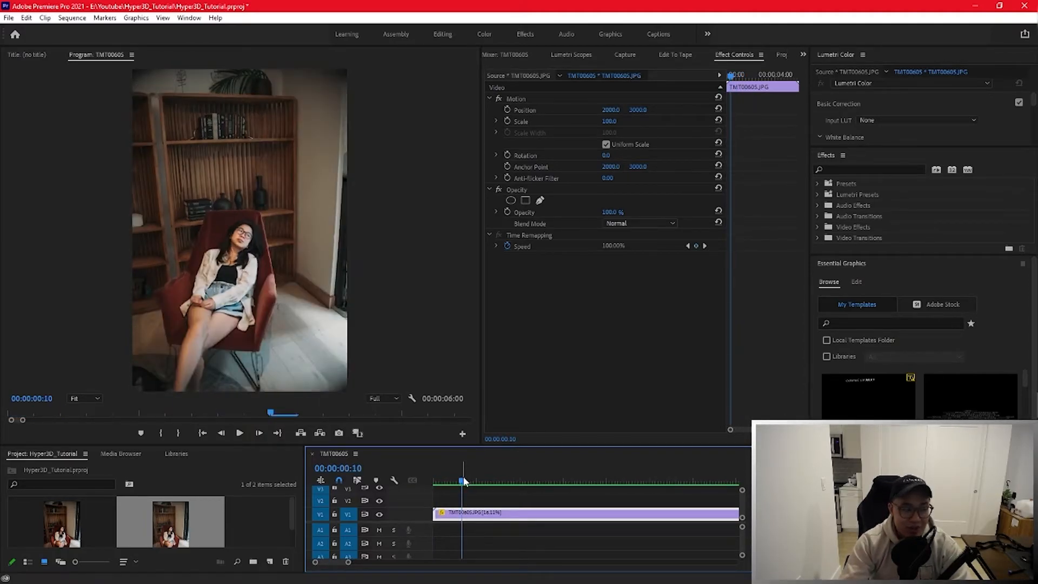
pyautogui.moveTo(465, 482); pyautogui.dragTo(722, 484)
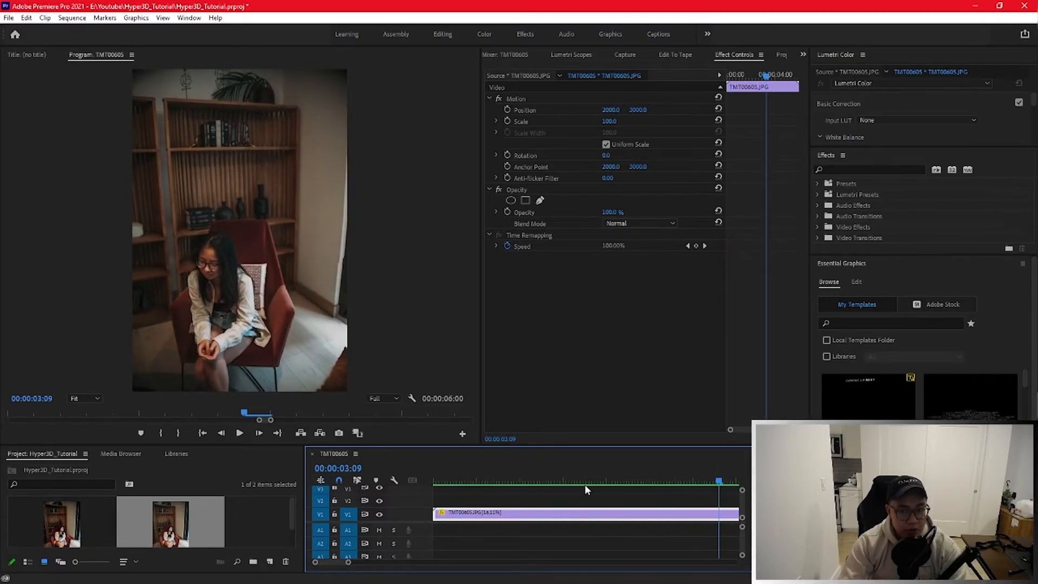